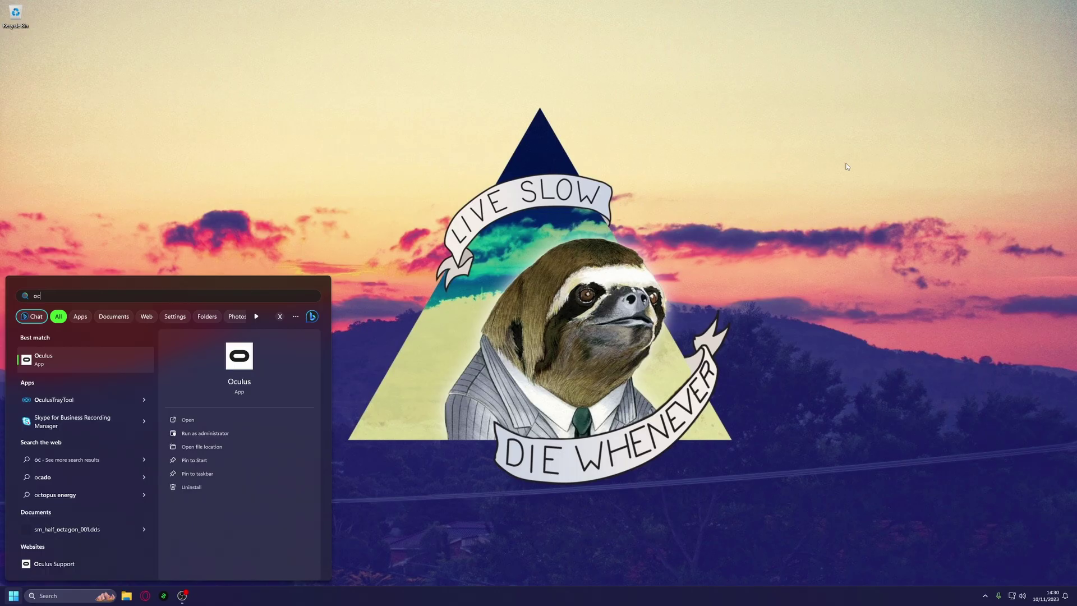
Open the Oculus app and review the audio and advanced settings of the Quest 3 and Touch device
key(Return)
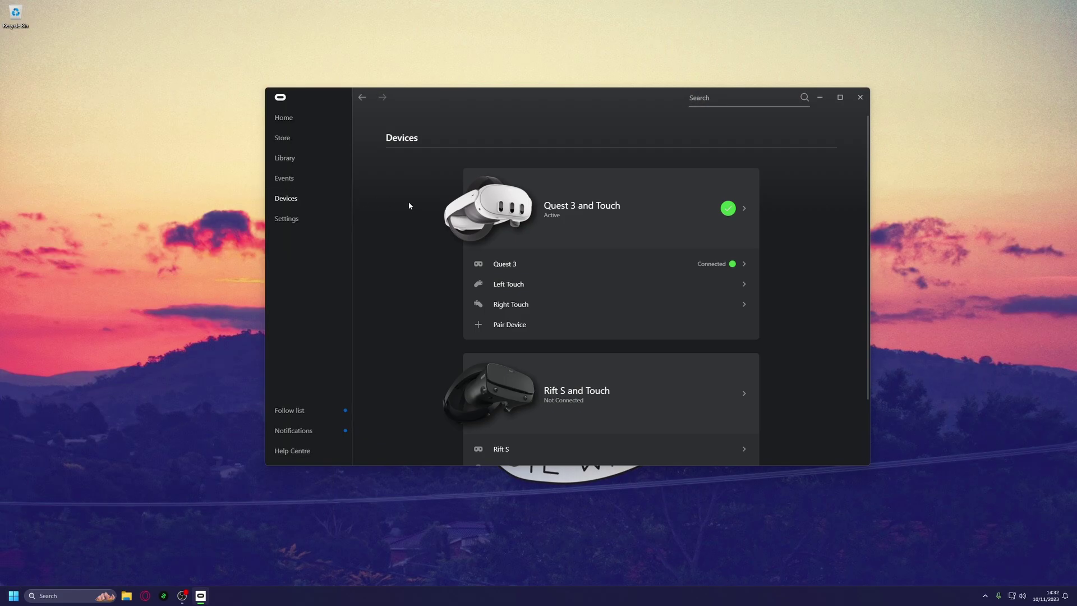
click(552, 219)
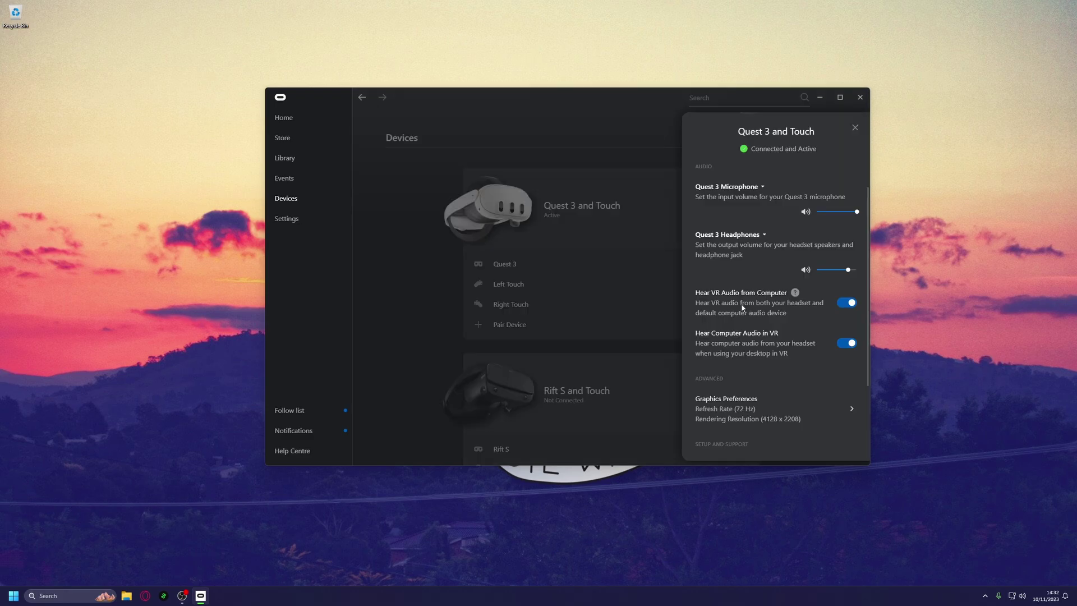
scroll(758, 335, up, 3)
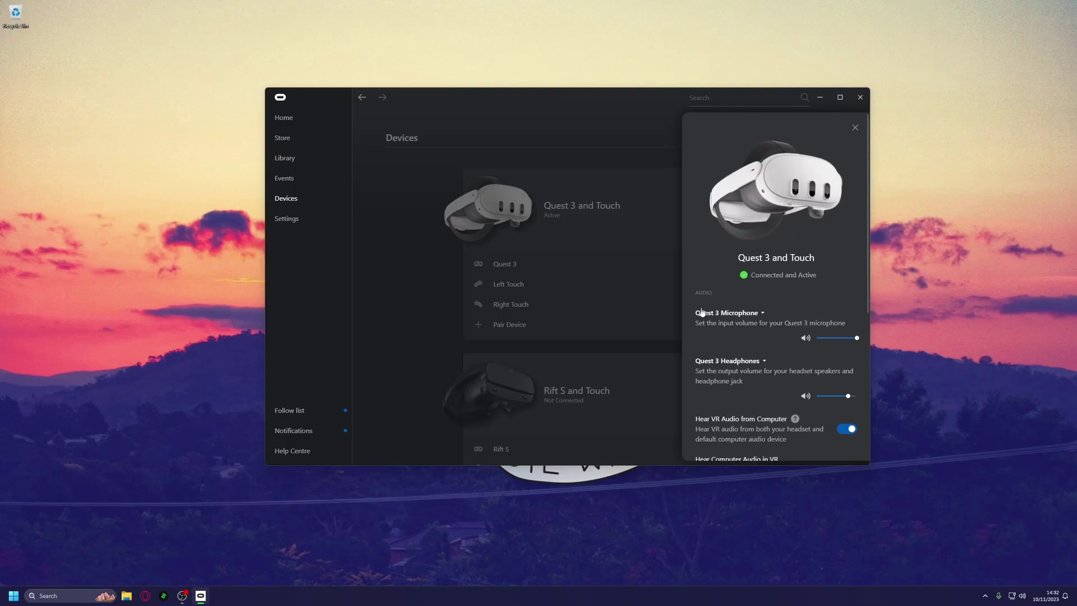
scroll(754, 322, down, 3)
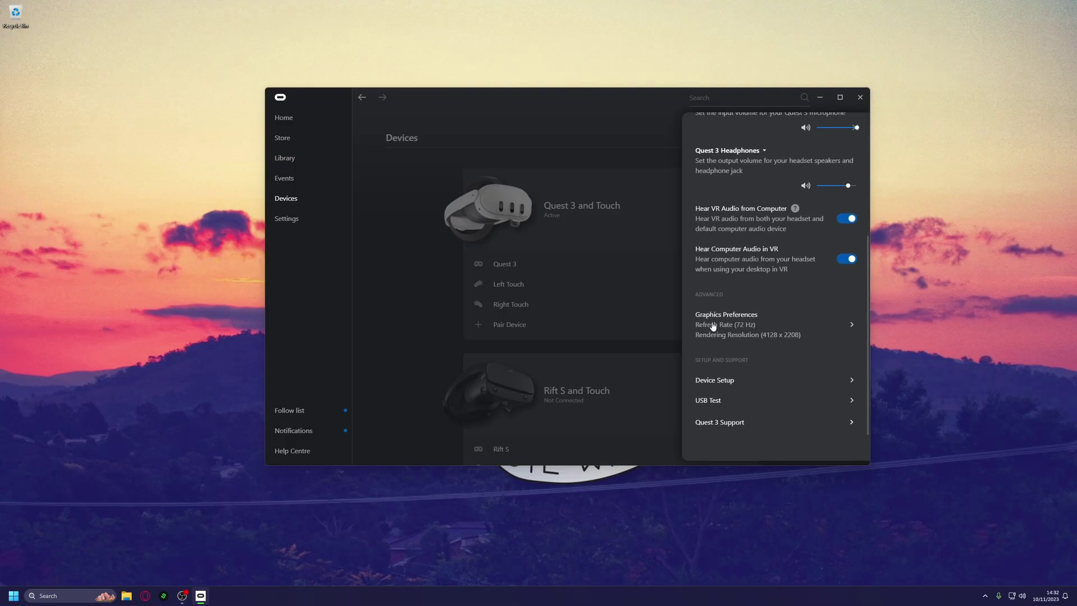
scroll(724, 314, up, 5)
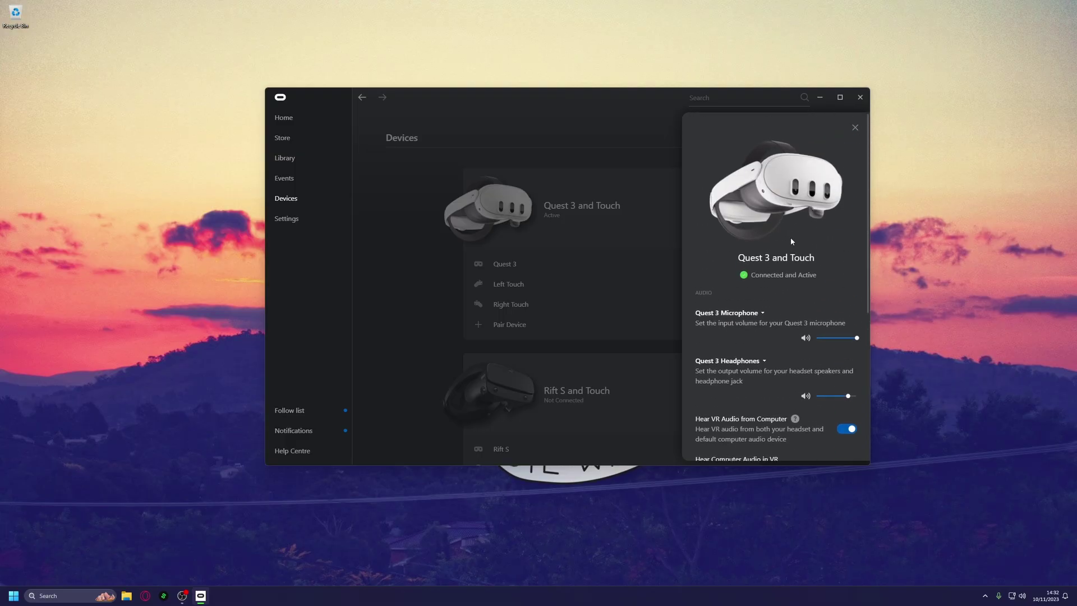
scroll(763, 331, down, 3)
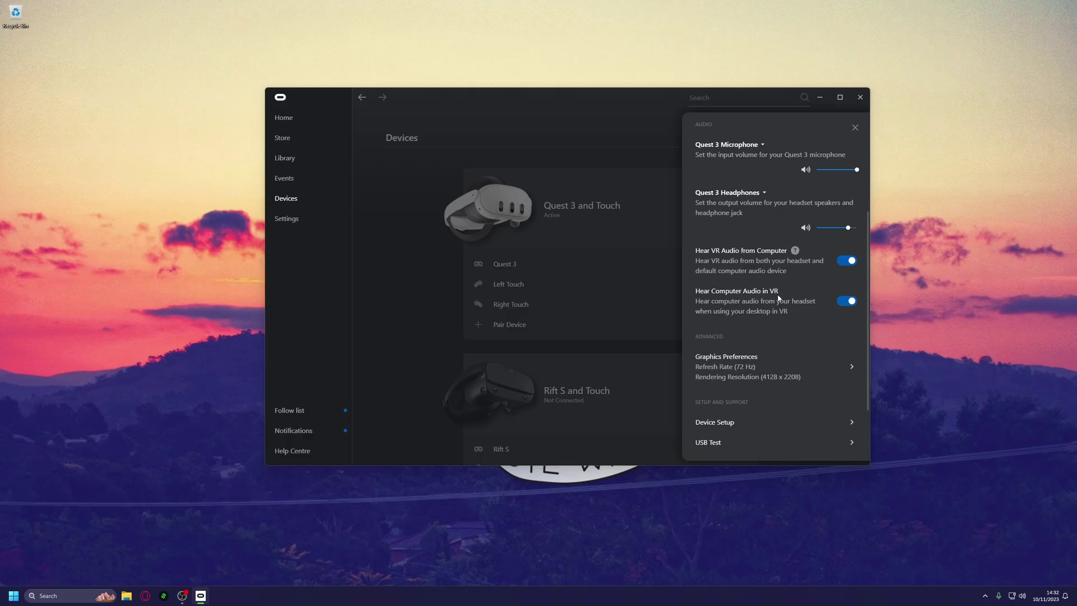
scroll(752, 318, up, 3)
scroll(736, 316, down, 1)
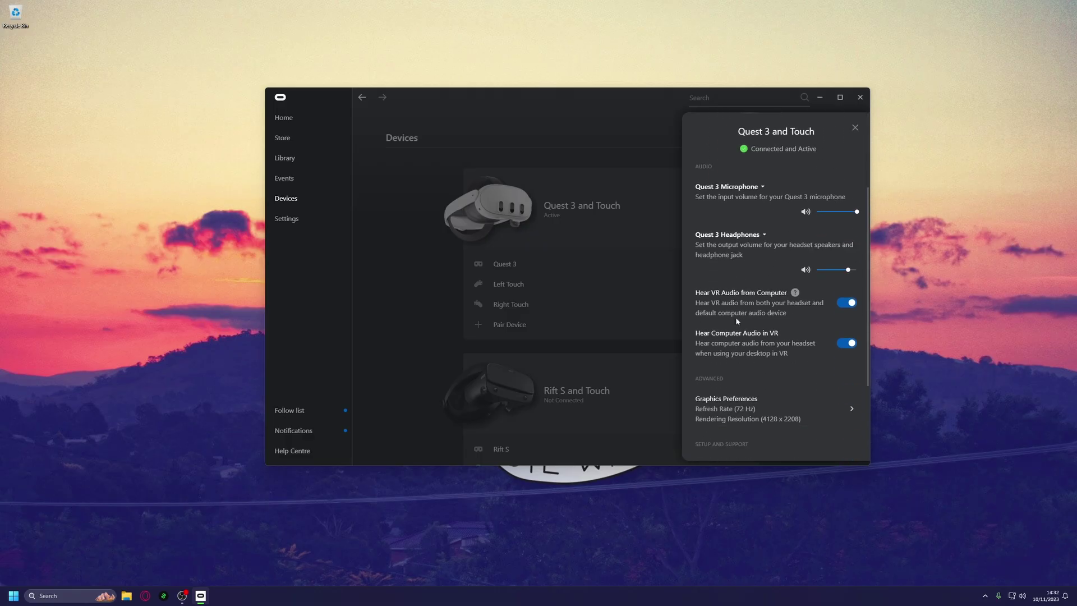
scroll(736, 318, down, 3)
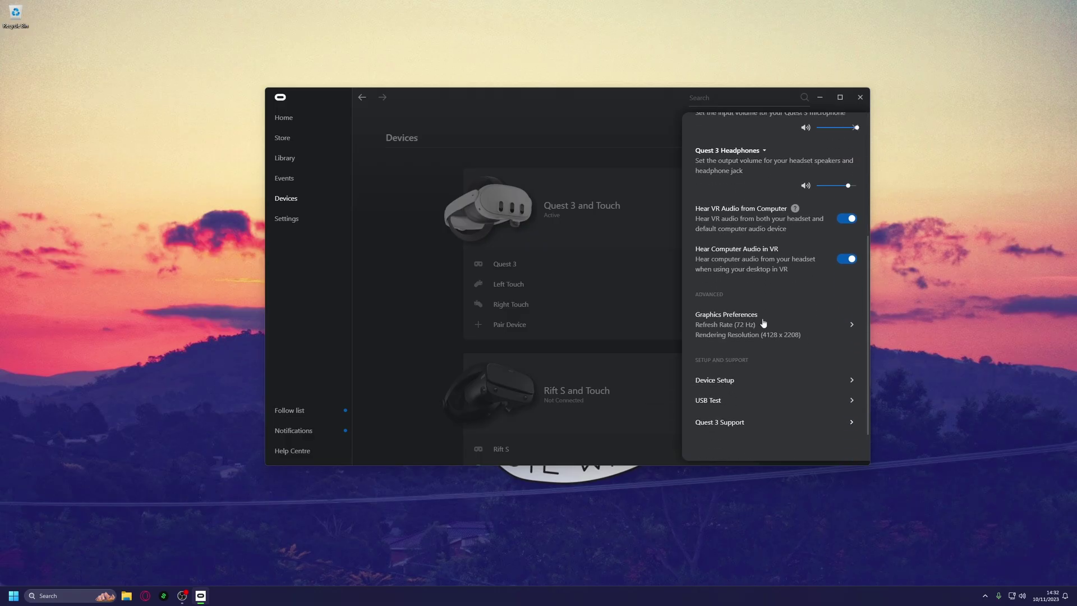
Open the Quest 3 Graphics Preferences, switch off the Automatic rendering resolution option, and switch it back on
click(734, 325)
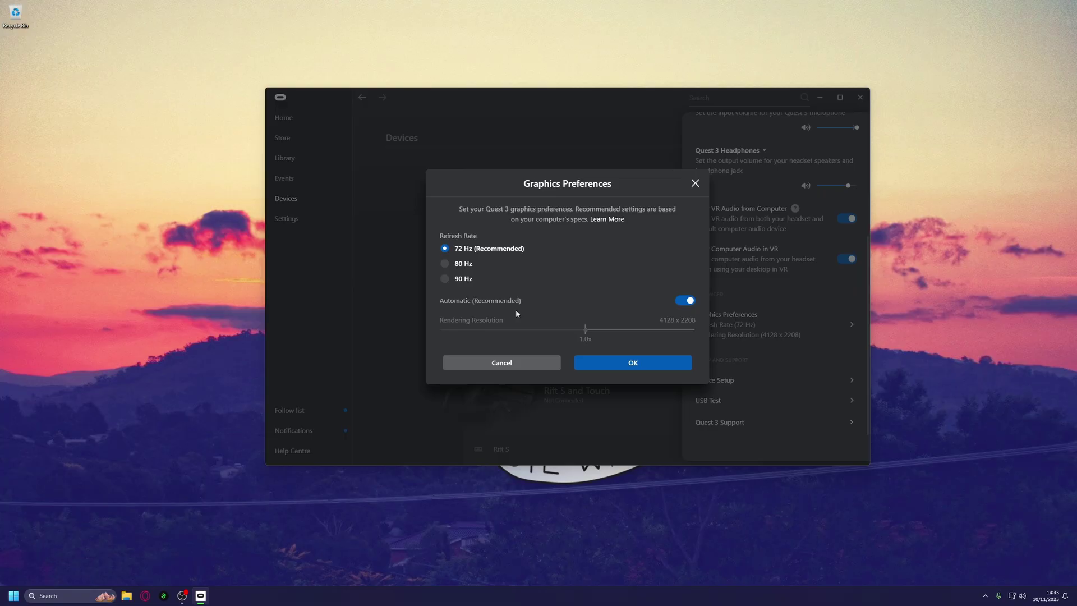
click(692, 302)
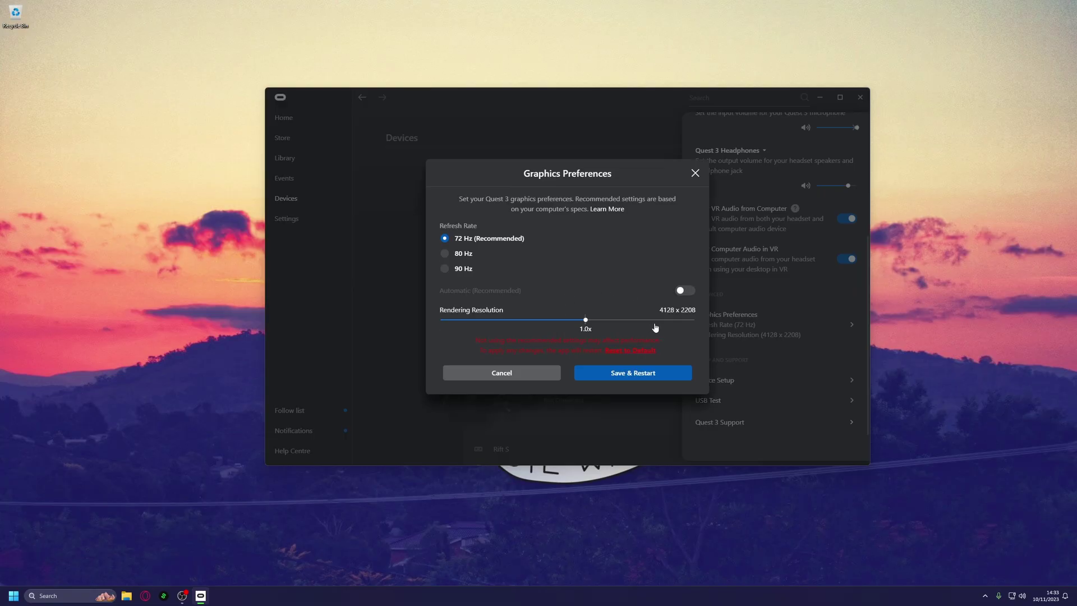
click(685, 291)
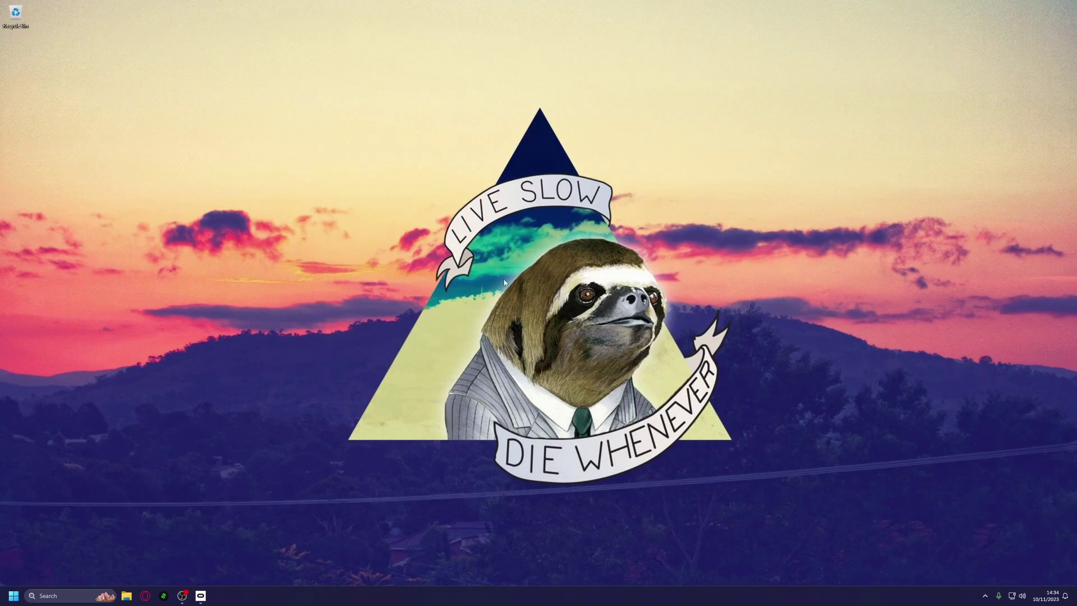
Open the NVIDIA Control Panel and go to the program-specific settings under Manage 3D settings
right_click(504, 281)
click(558, 399)
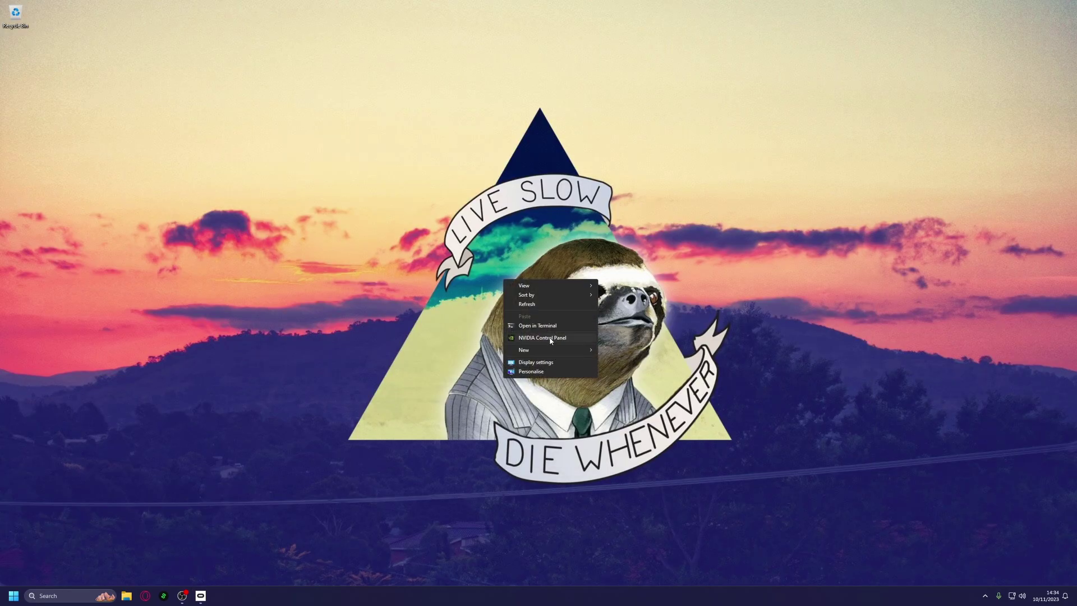
click(550, 339)
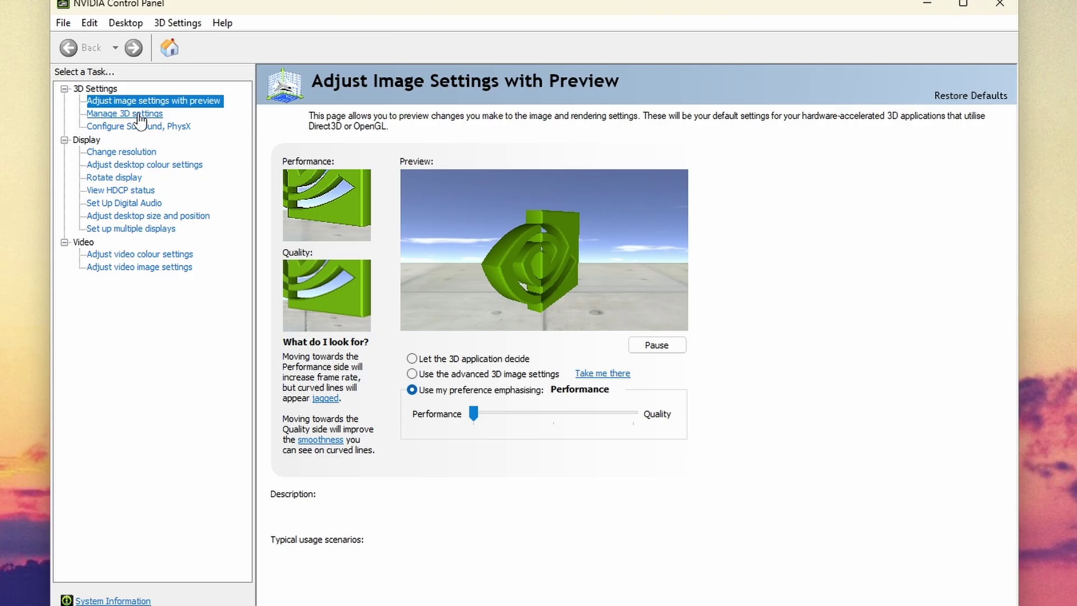
click(424, 86)
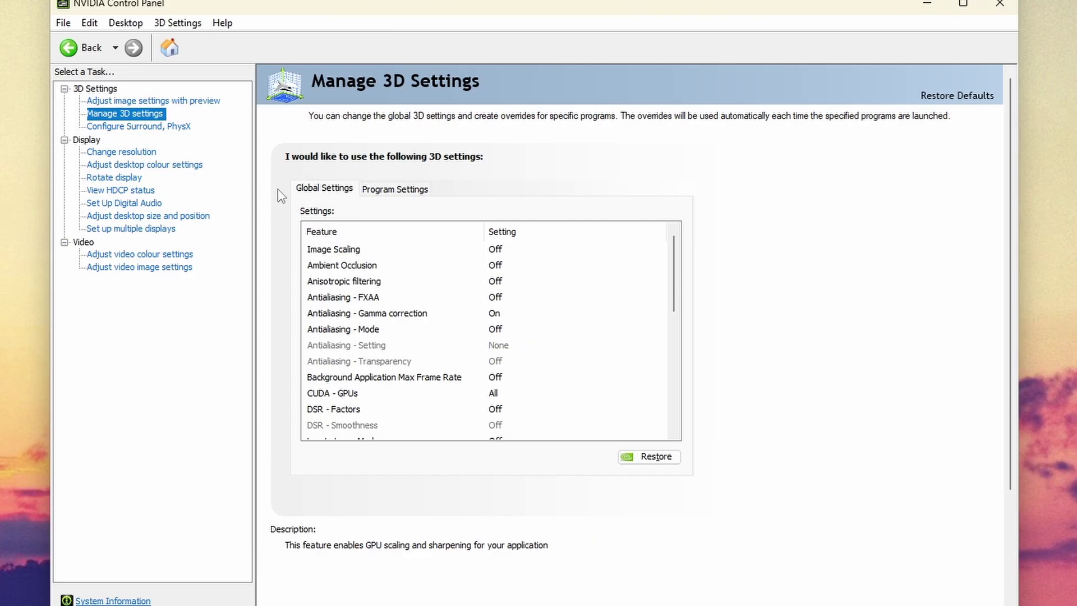
click(394, 188)
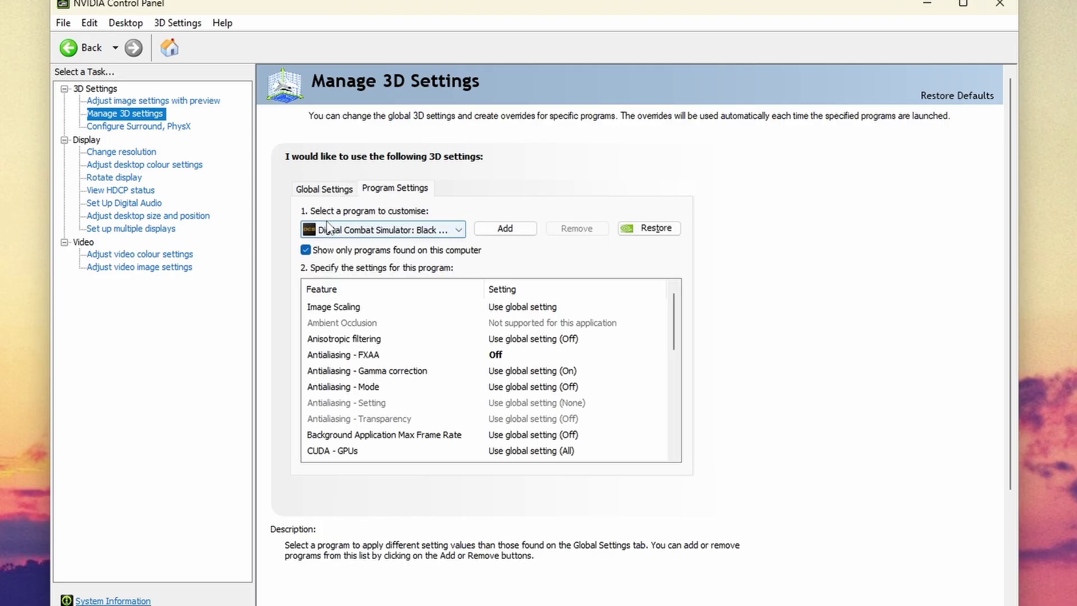
Look through the list of customisable programs and the dialog for adding one, keeping Digital Combat Simulator: Black Shark selected
click(328, 230)
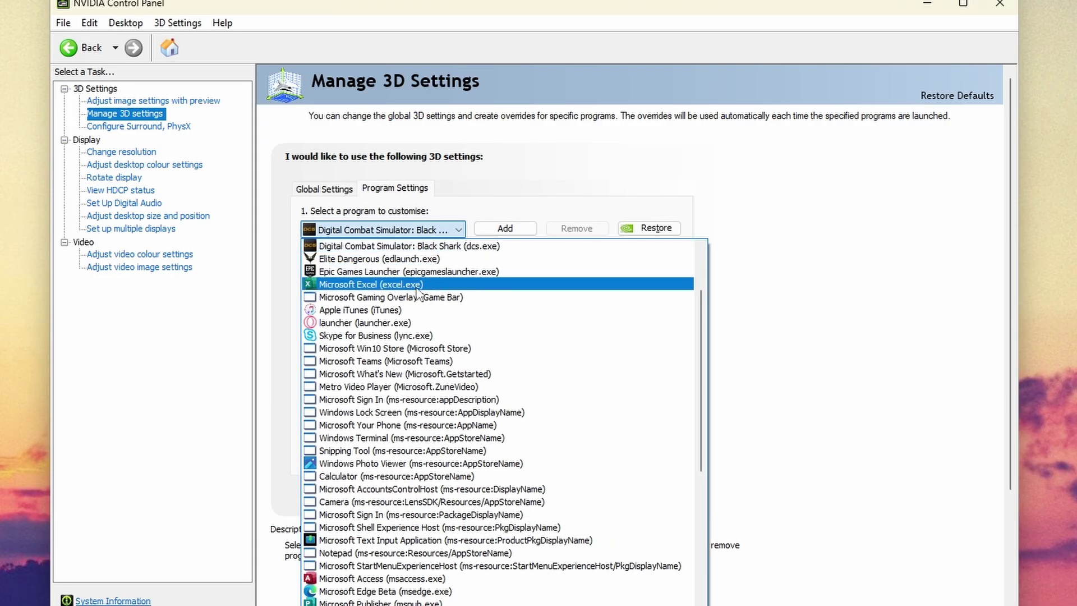
click(522, 201)
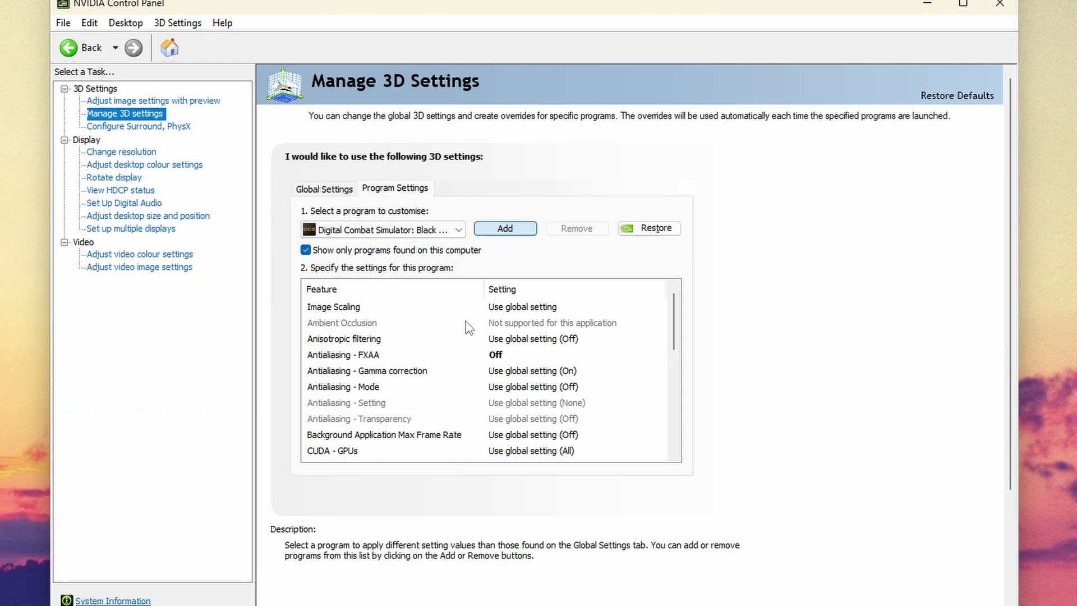
click(505, 228)
click(709, 70)
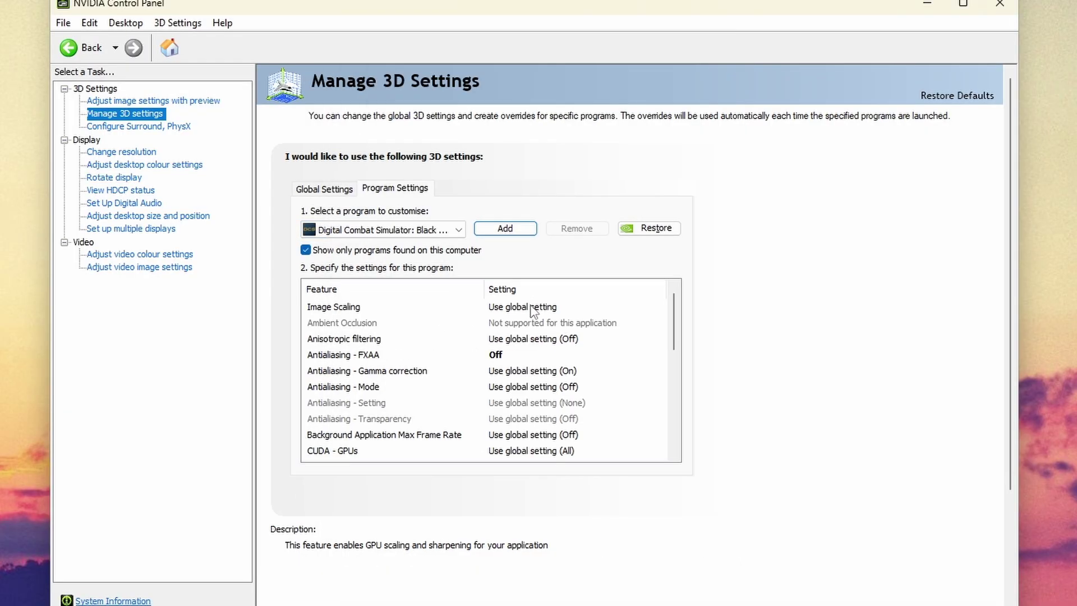
For Digital Combat Simulator, set Power management mode to Prefer maximum performance and Threaded optimisation to On
scroll(531, 314, down, 3)
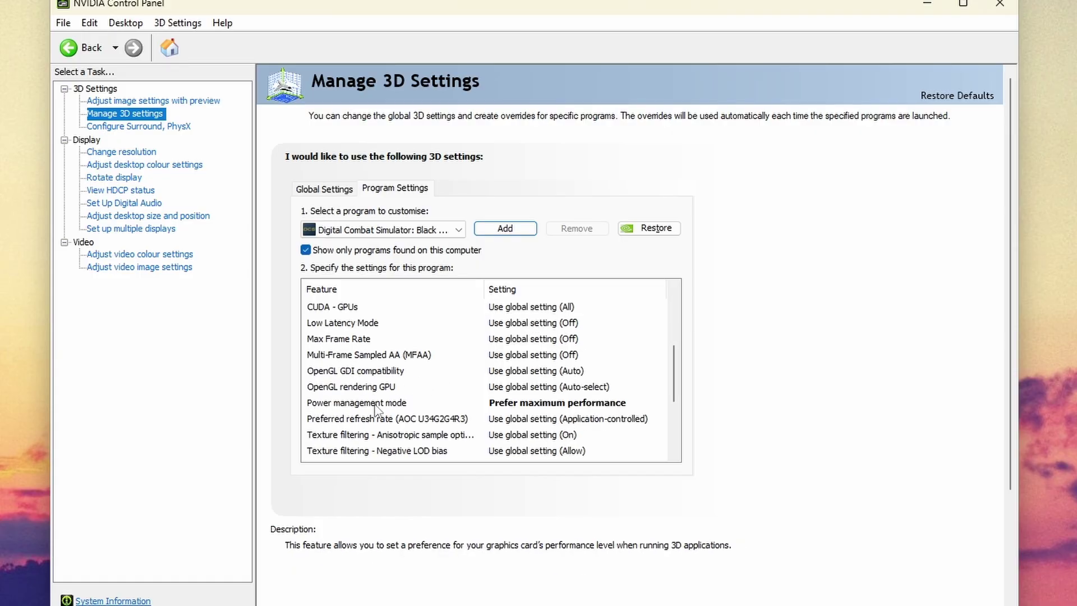
click(522, 406)
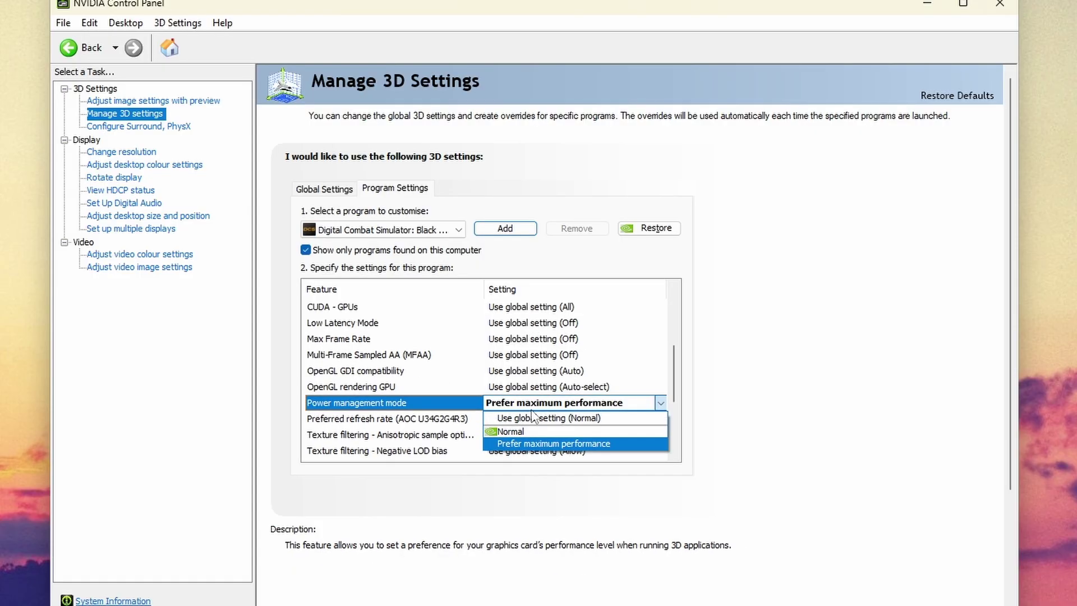
scroll(336, 387, down, 3)
click(508, 373)
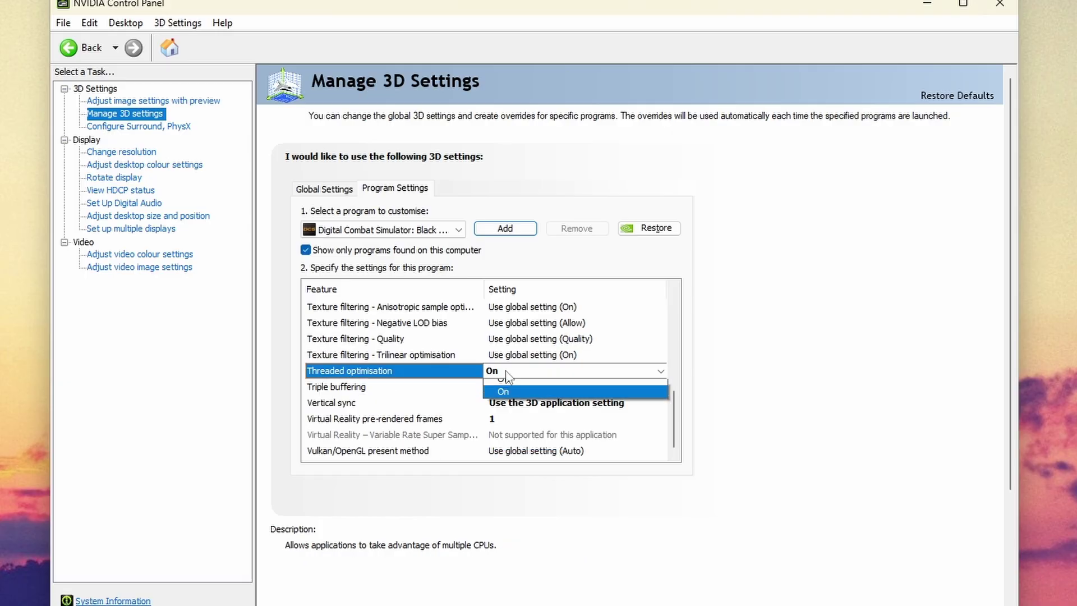
click(505, 425)
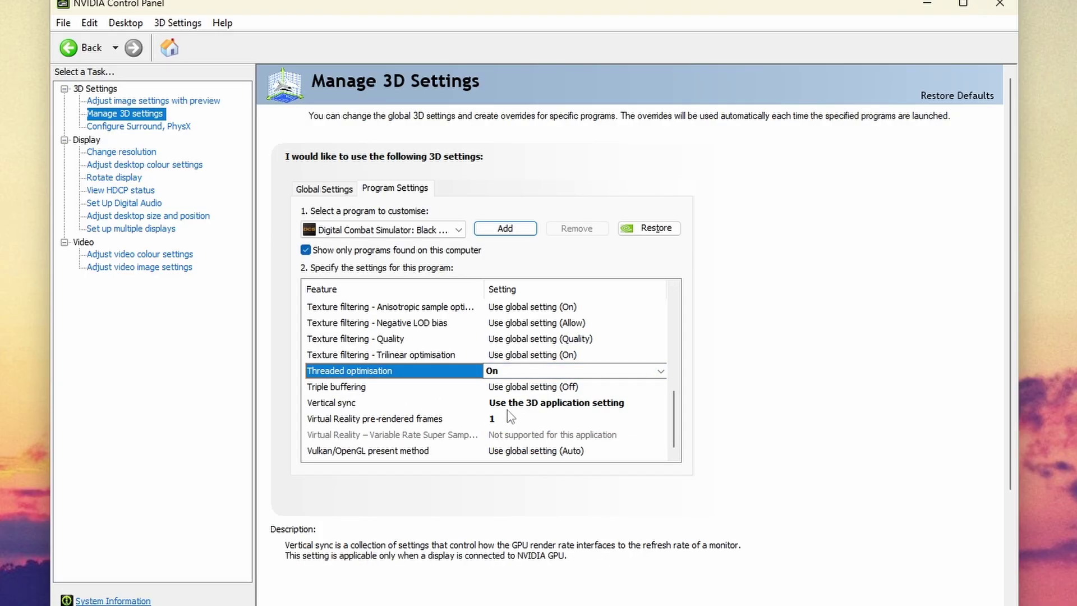
Set Vertical sync to Use the 3D application setting and Virtual Reality pre-rendered frames to 3
click(508, 403)
click(508, 430)
click(353, 421)
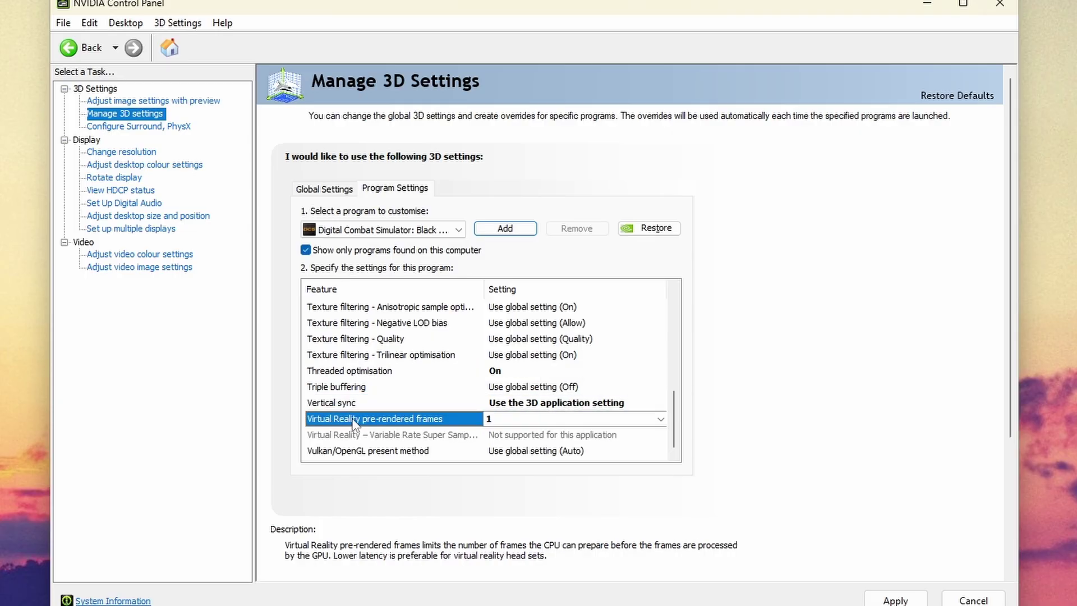
click(524, 420)
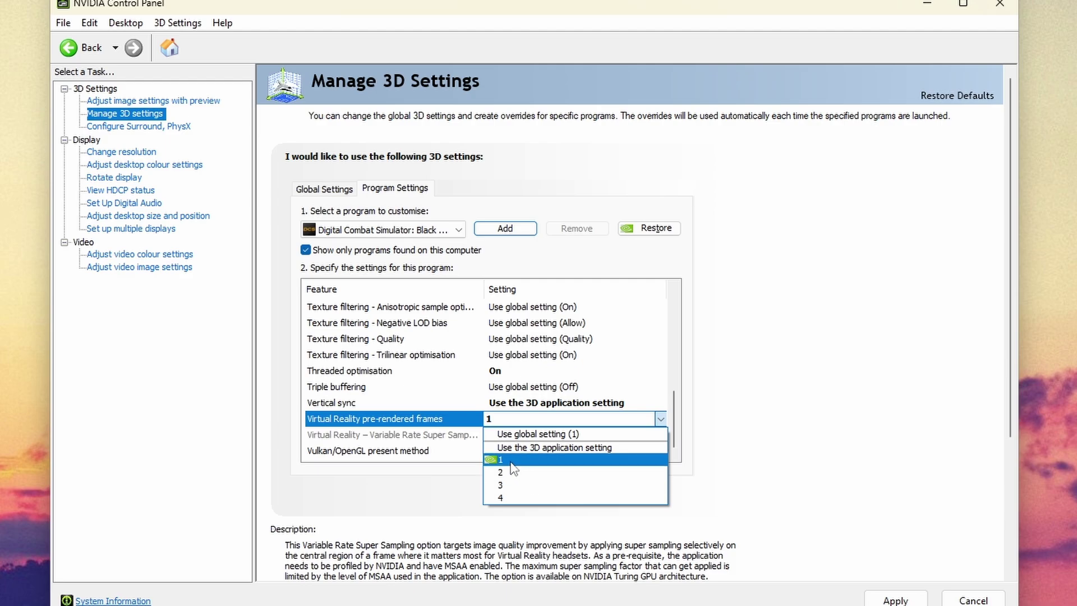
click(516, 486)
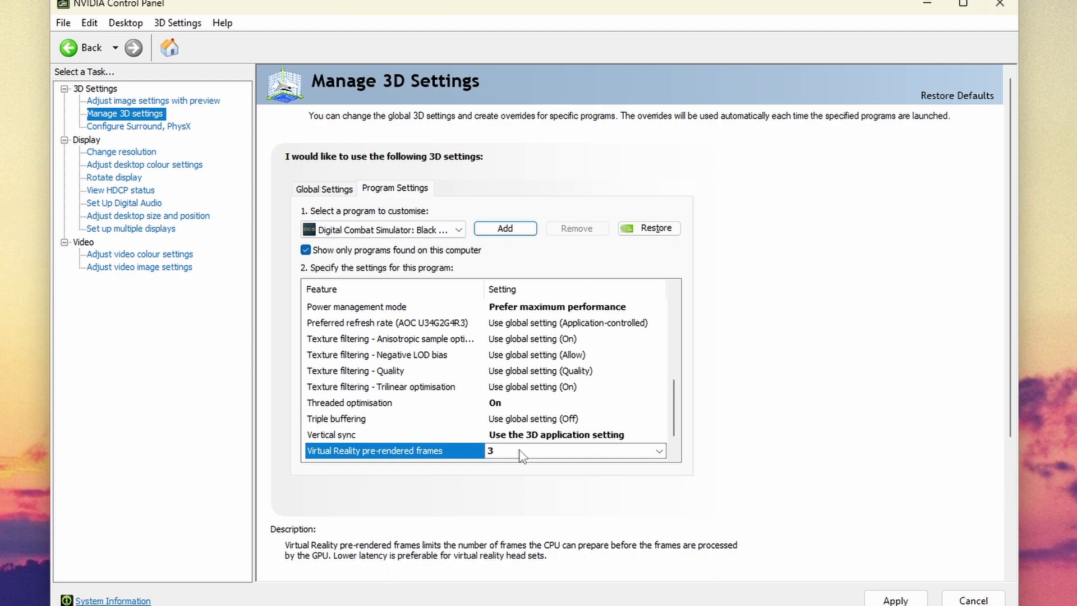
click(521, 454)
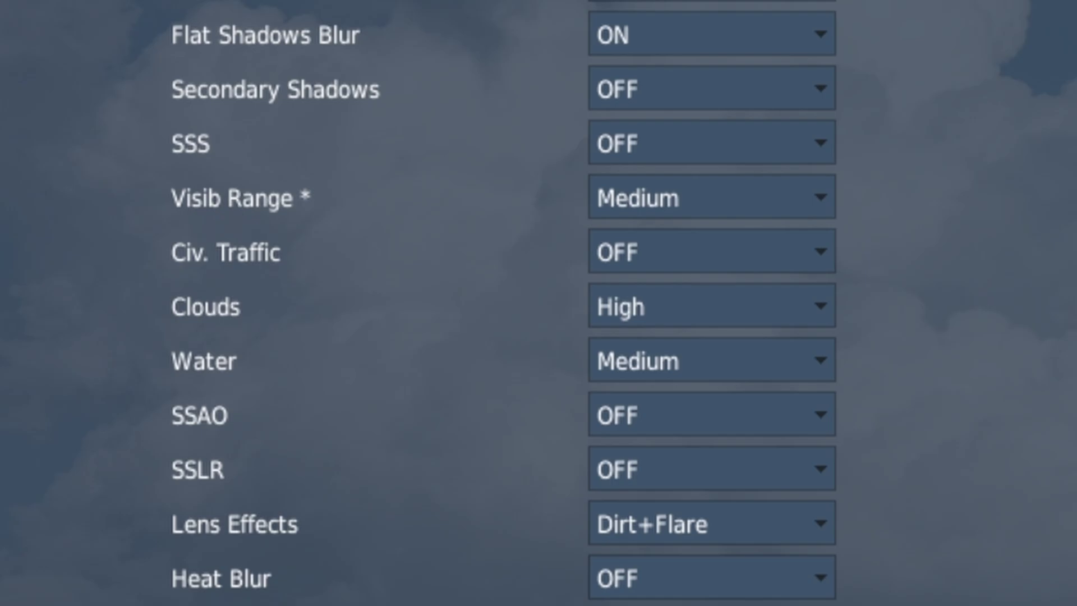
Switch to Digital Combat Simulator and review its graphics options from Secondary Shadows down to Screenshot format
scroll(598, 298, down, 1)
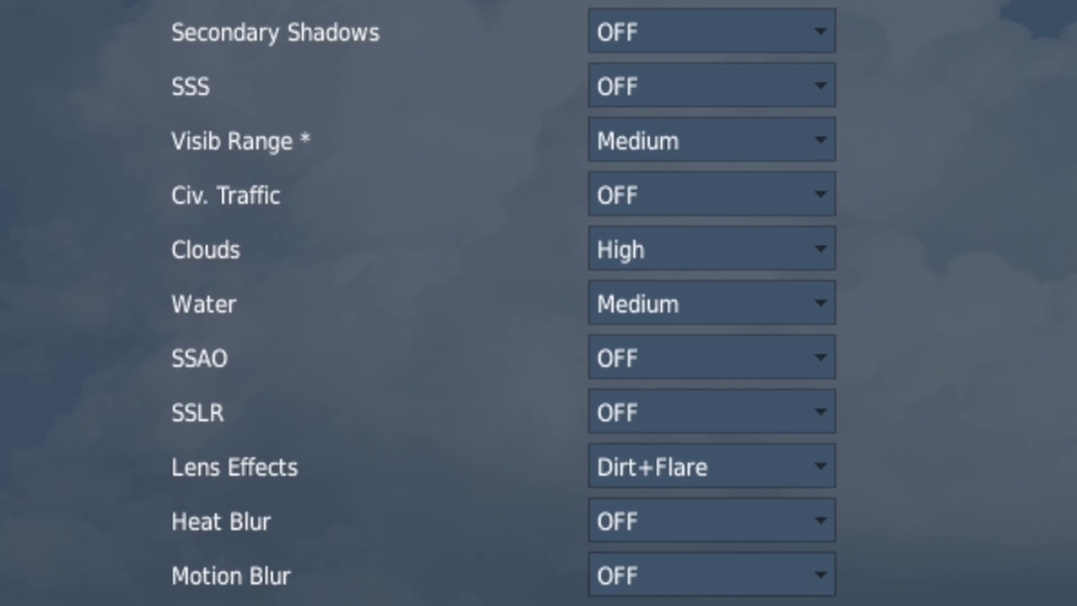
scroll(598, 298, down, 2)
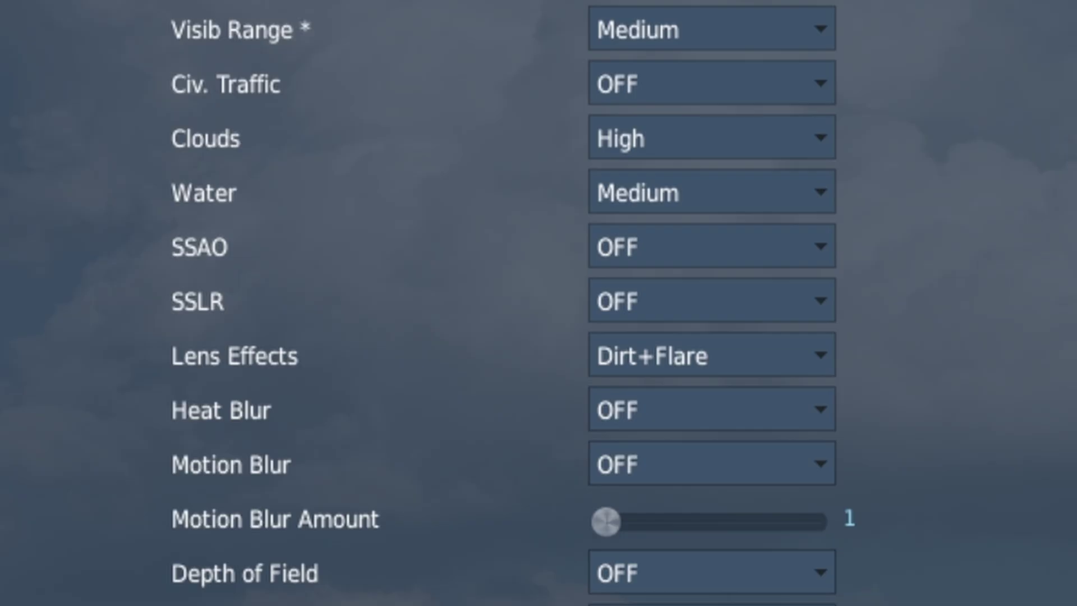
scroll(539, 303, down, 1)
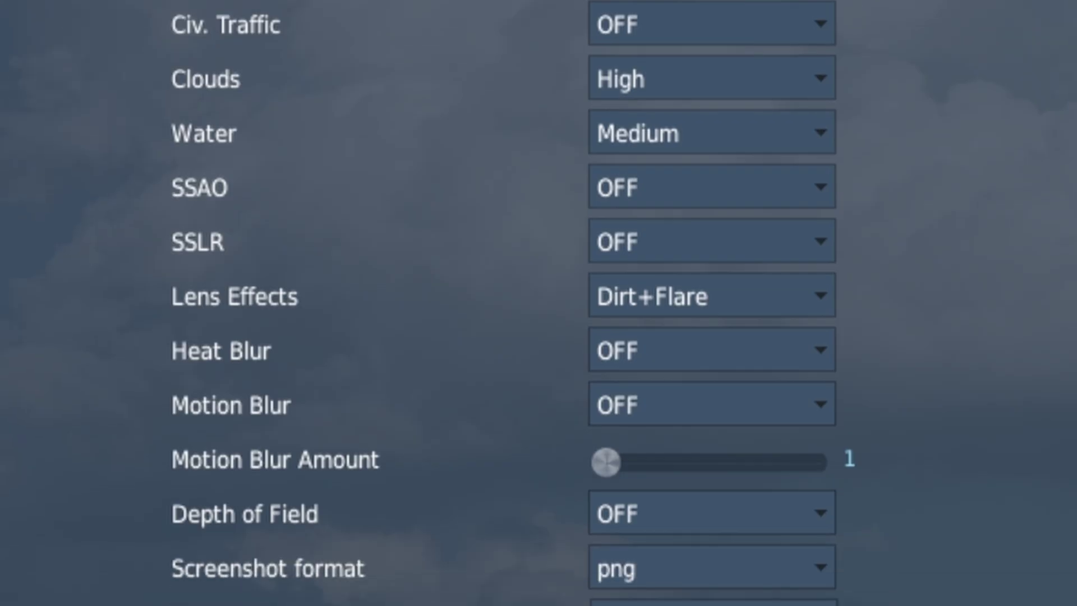